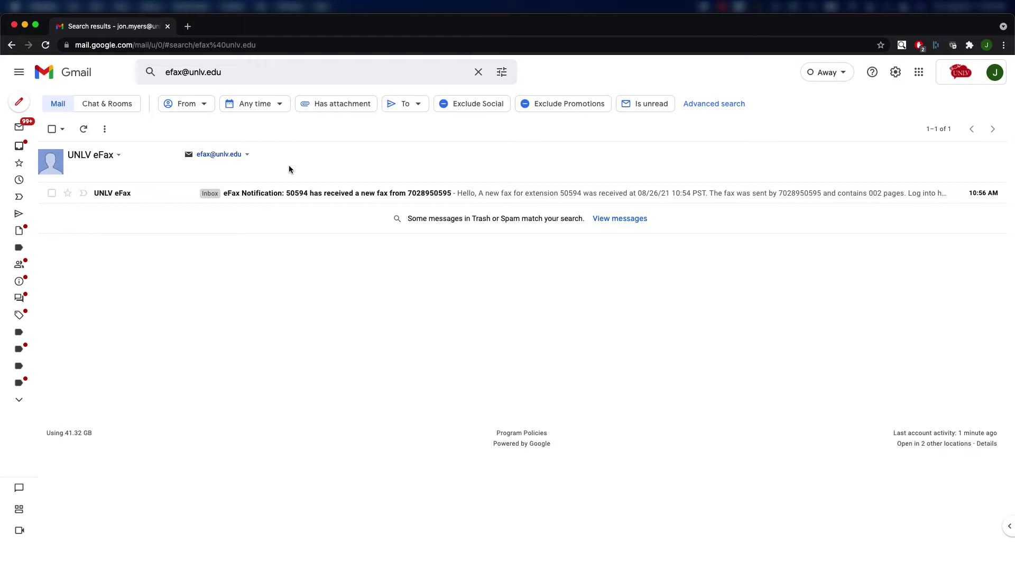
Step: Follow the fax retrieval link in the UNLV eFax notification email and sign in to the Web Fax Client with Active Directory
left_click(290, 193)
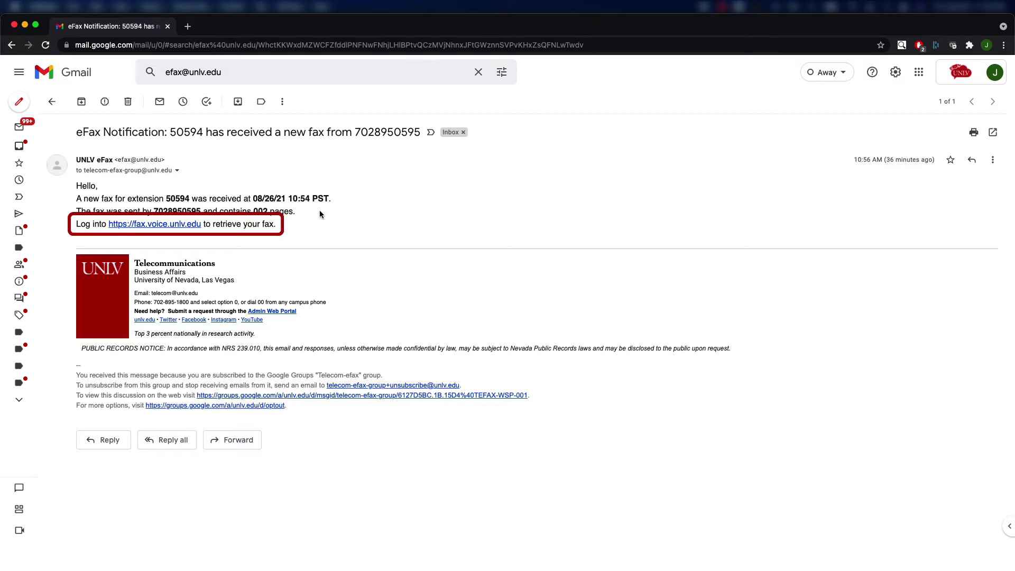
left_click(161, 224)
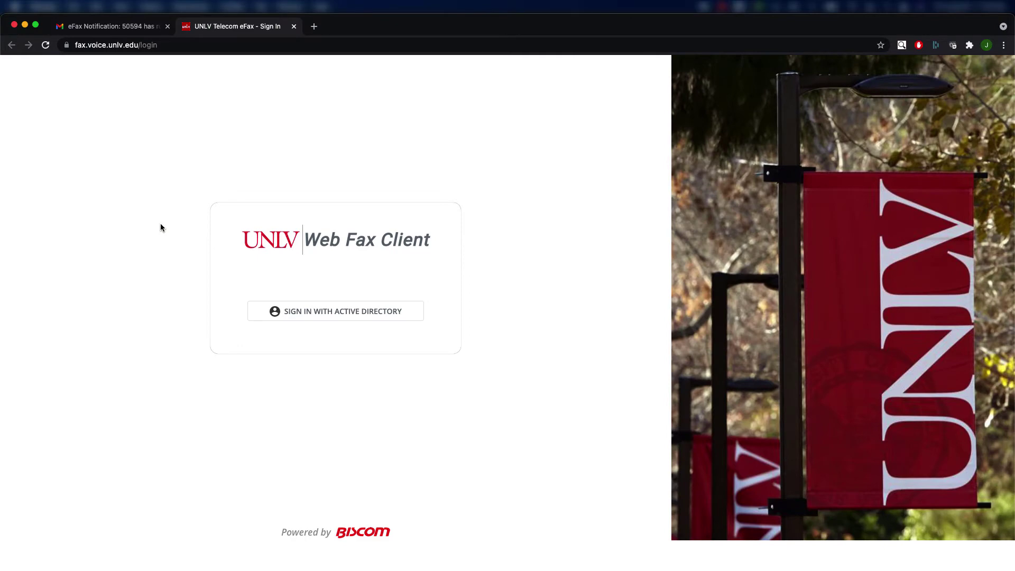
left_click(318, 315)
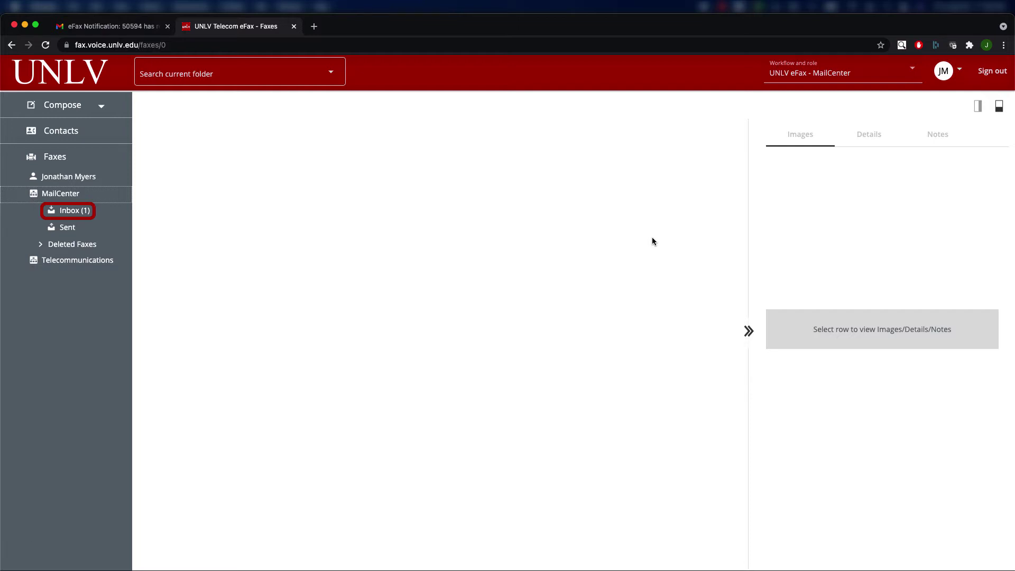
Step: Open the UNLV Mail Center fax from the MailCenter inbox in the full document viewer
left_click(84, 213)
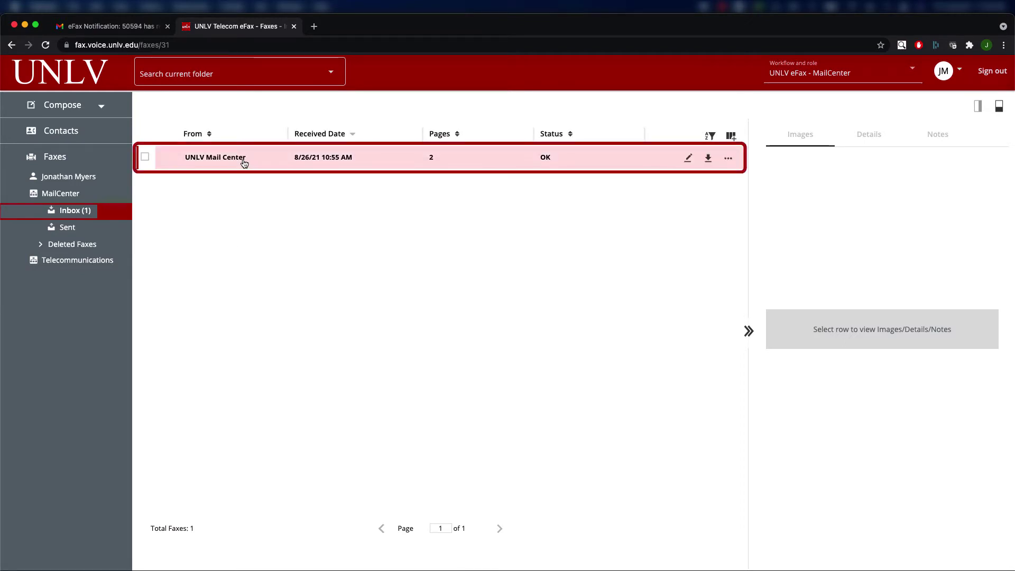
left_click(244, 161)
double_click(243, 159)
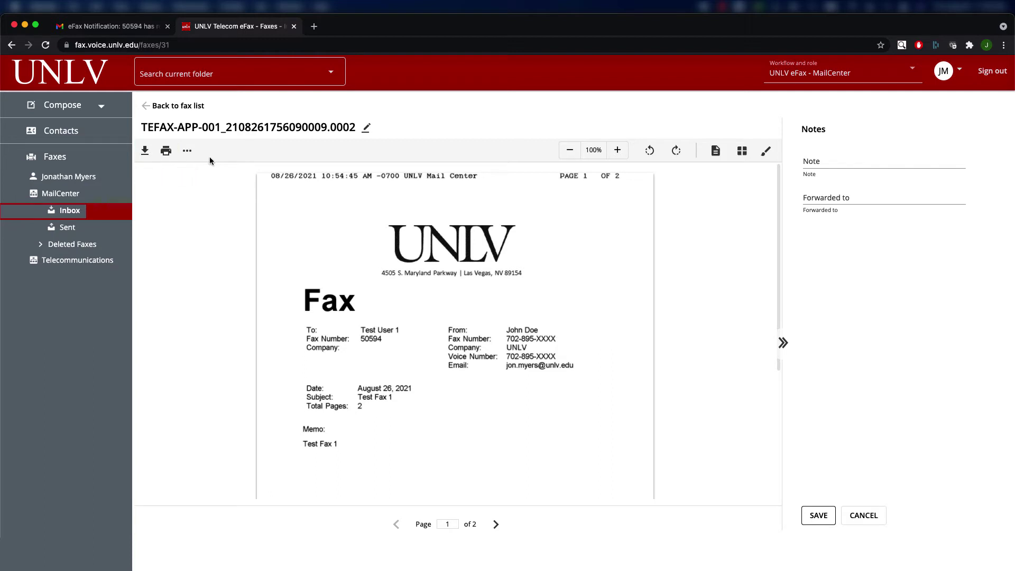
left_click(186, 152)
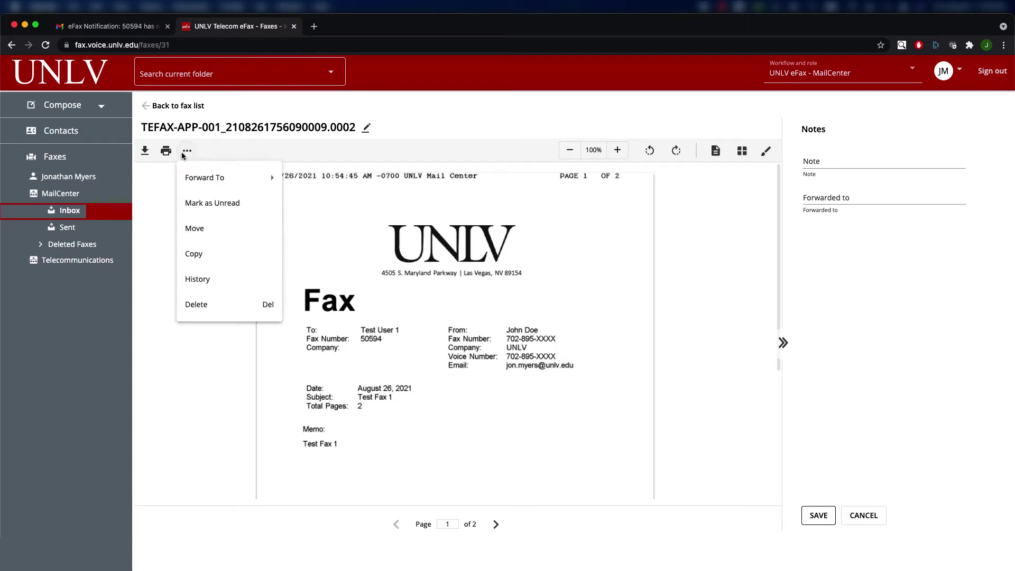
mouse_move(180, 177)
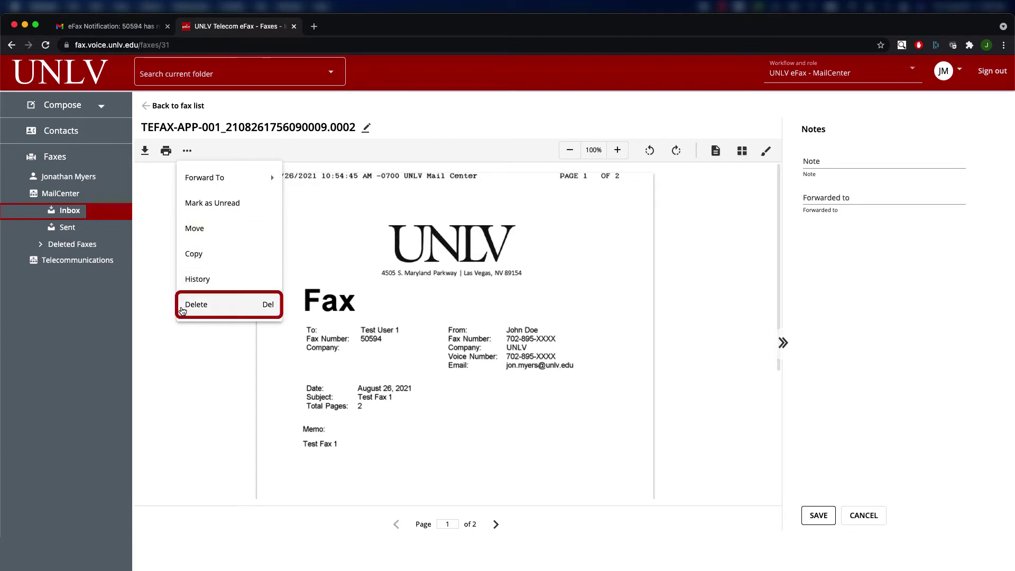
left_click(179, 334)
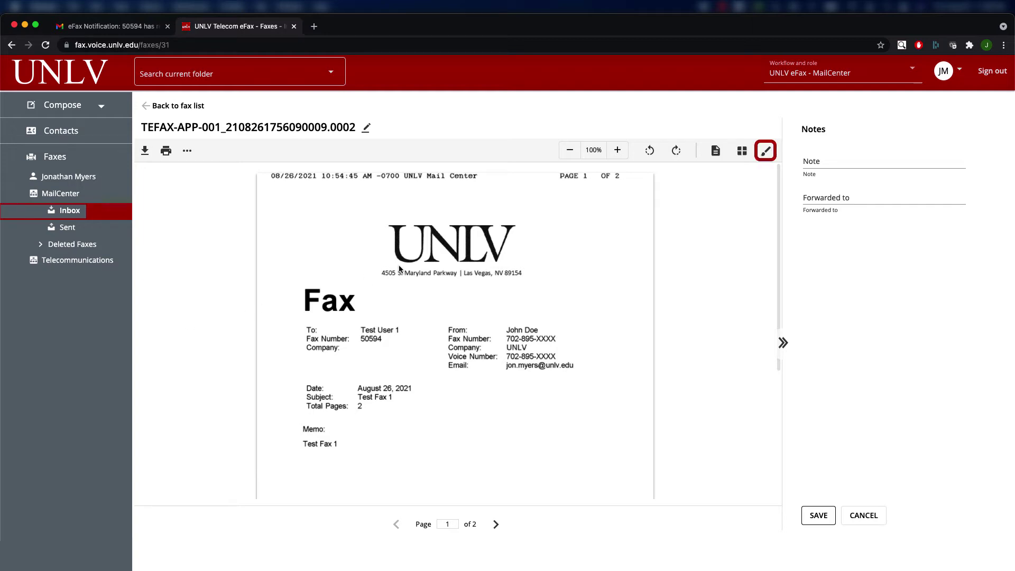
Step: Start annotating the fax and add the text "New Text" above the UNLV logo on page 1
left_click(765, 151)
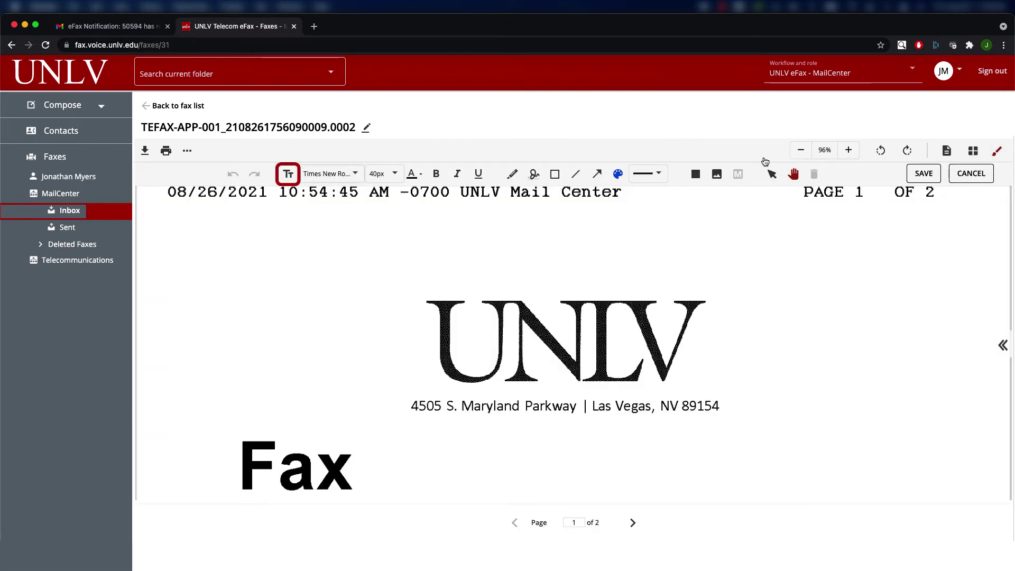
left_click(288, 175)
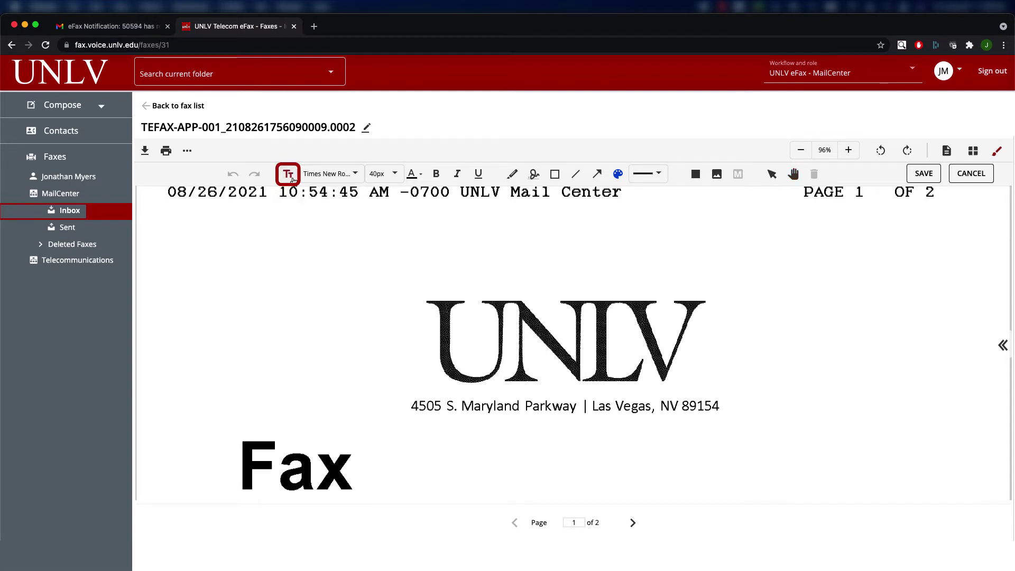
left_click(287, 258)
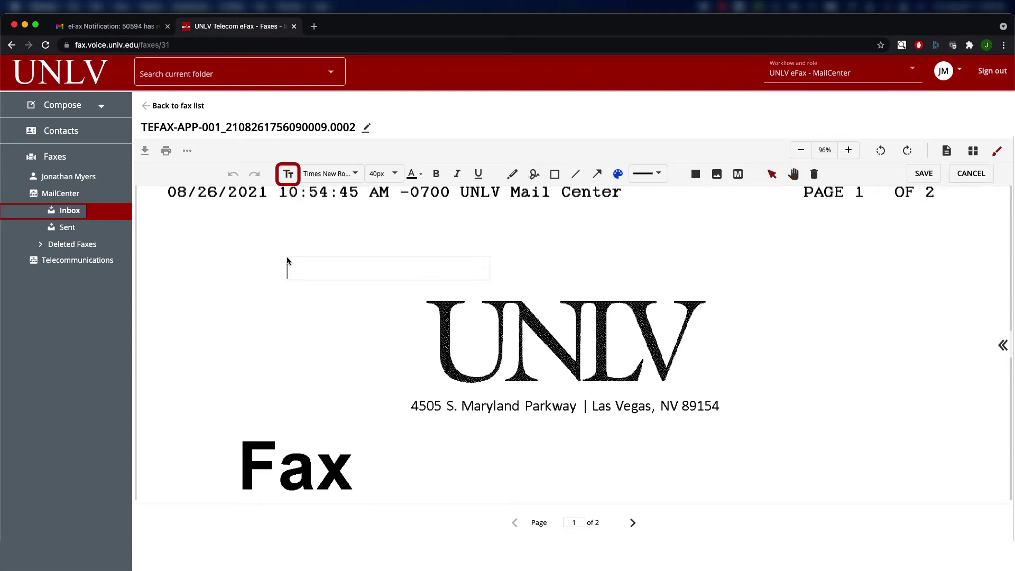
type("New Text")
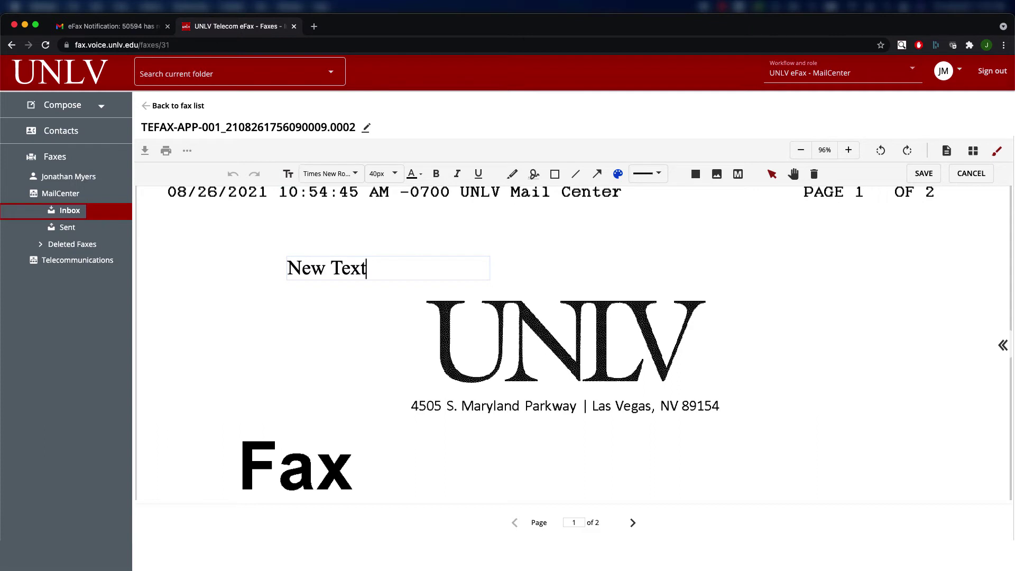
Step: Highlight the "New Text" annotation in yellow
left_click(618, 174)
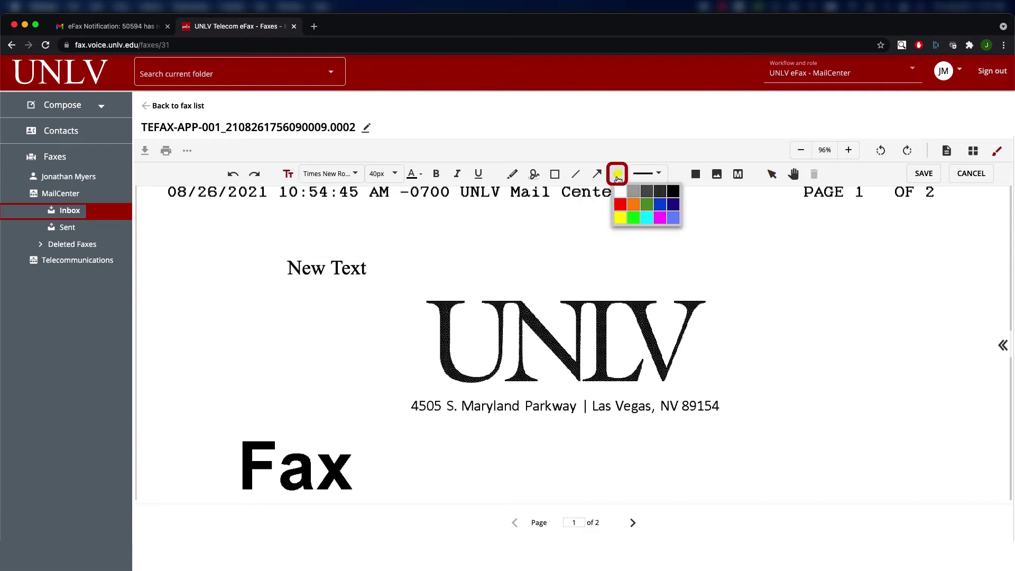
left_click(621, 217)
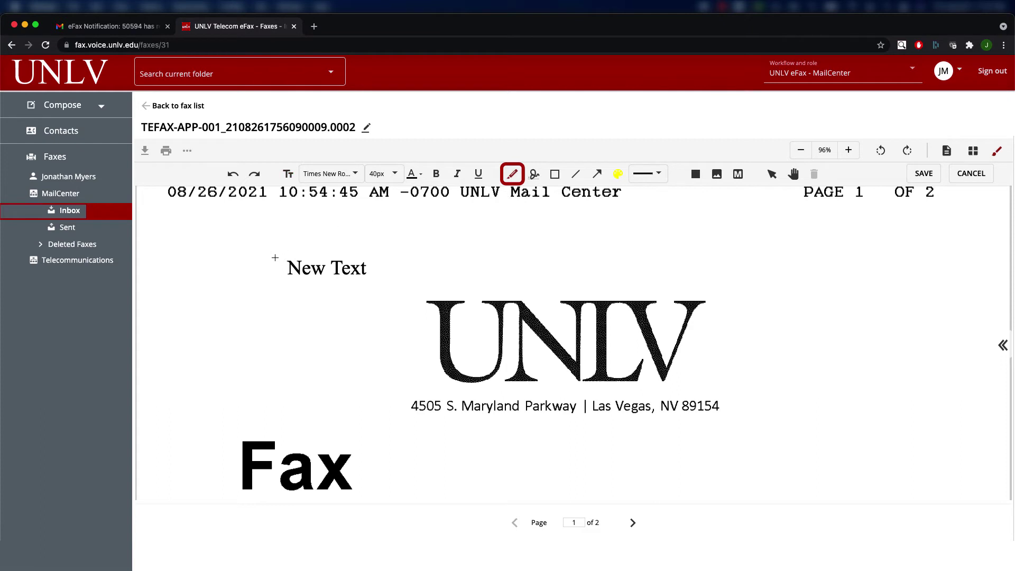
left_click_drag(269, 253, 398, 283)
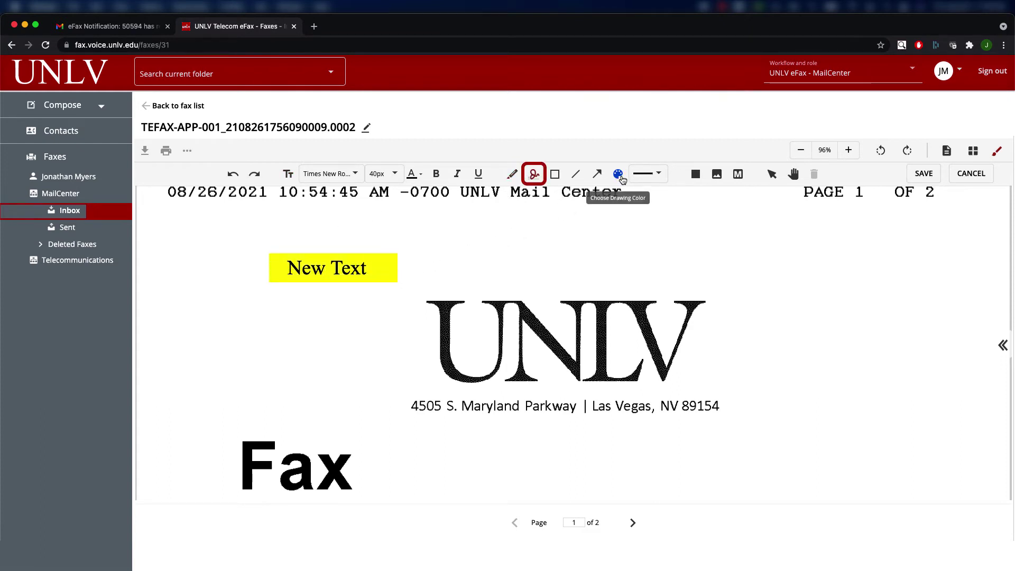
Step: Write "Sample" freehand in blue beside the large Fax heading
left_click(619, 176)
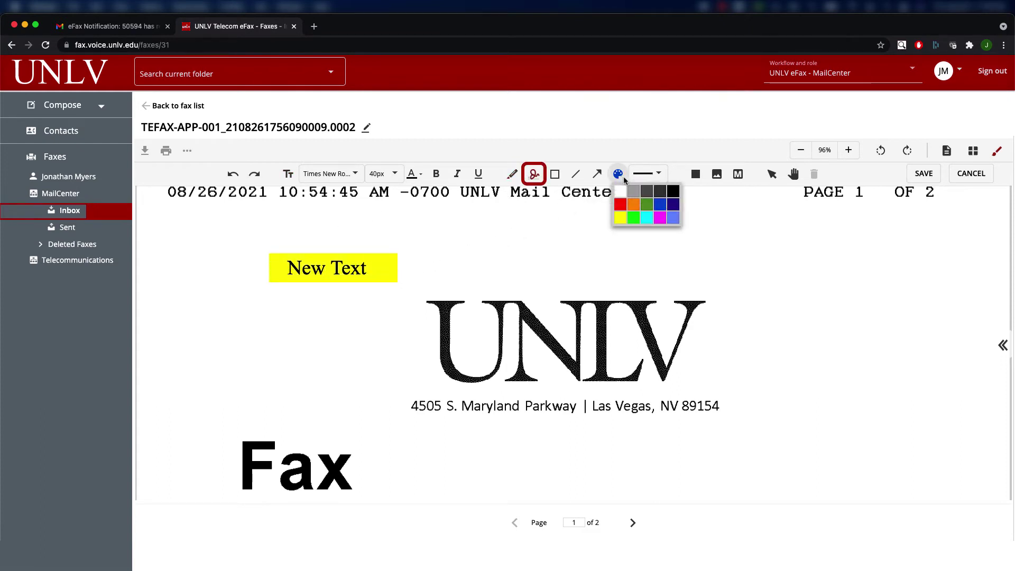
left_click(658, 201)
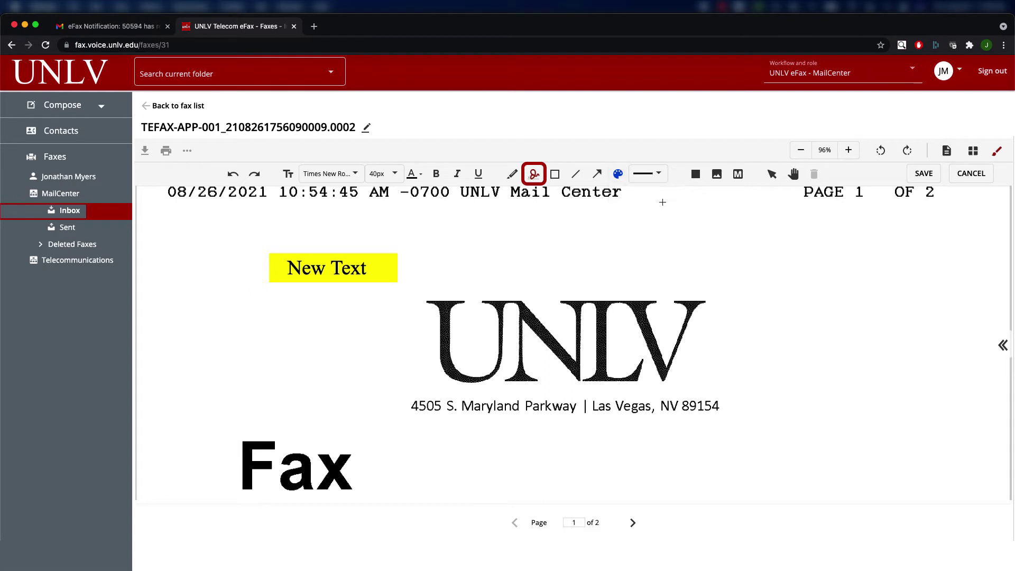
left_click(534, 174)
mouse_move(515, 487)
left_mouse_down()
mouse_move(624, 478)
mouse_move(667, 456)
mouse_move(673, 480)
left_mouse_up()
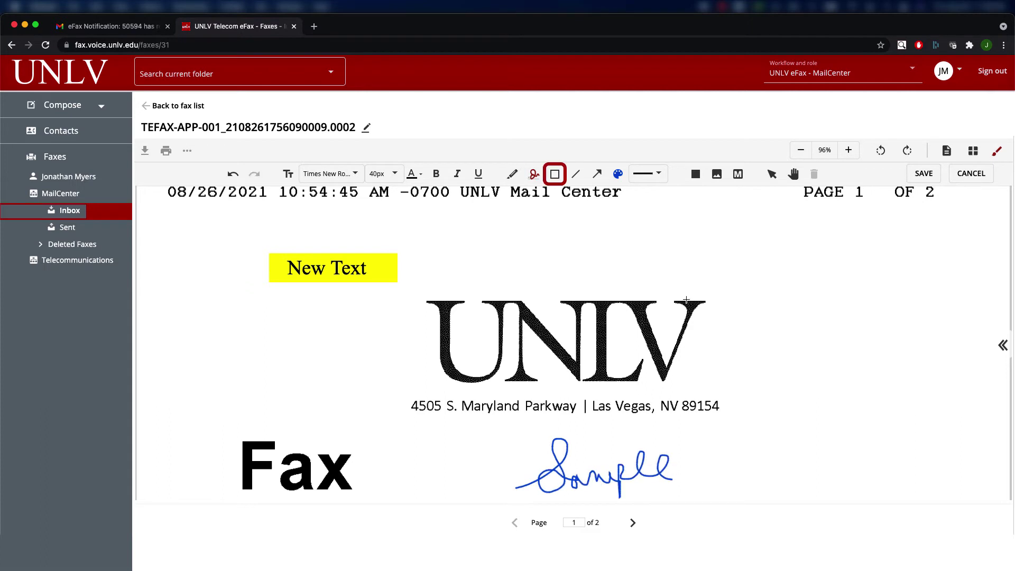
Step: Draw a red rectangle around the large Fax heading
left_click(618, 174)
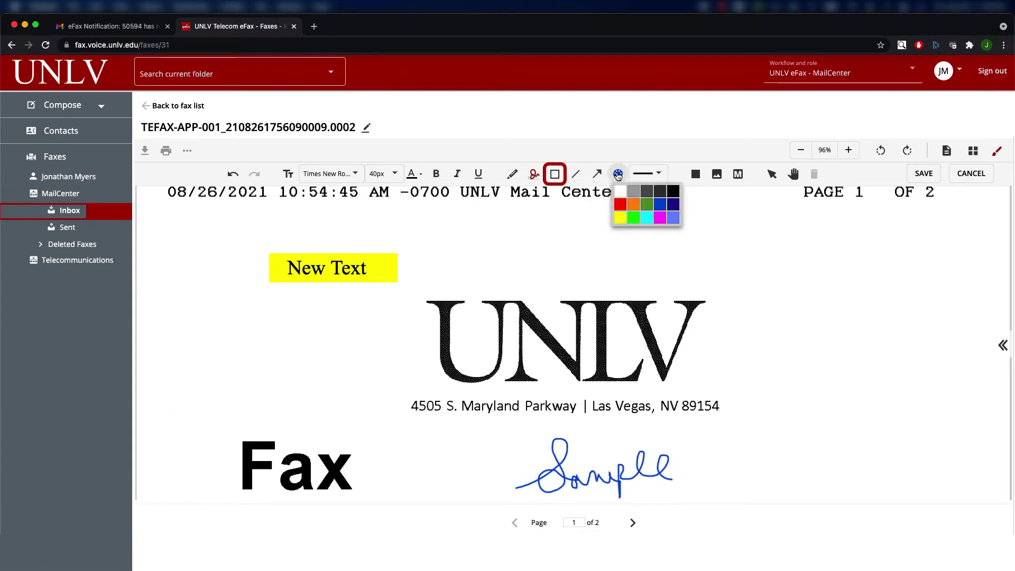
left_click(621, 205)
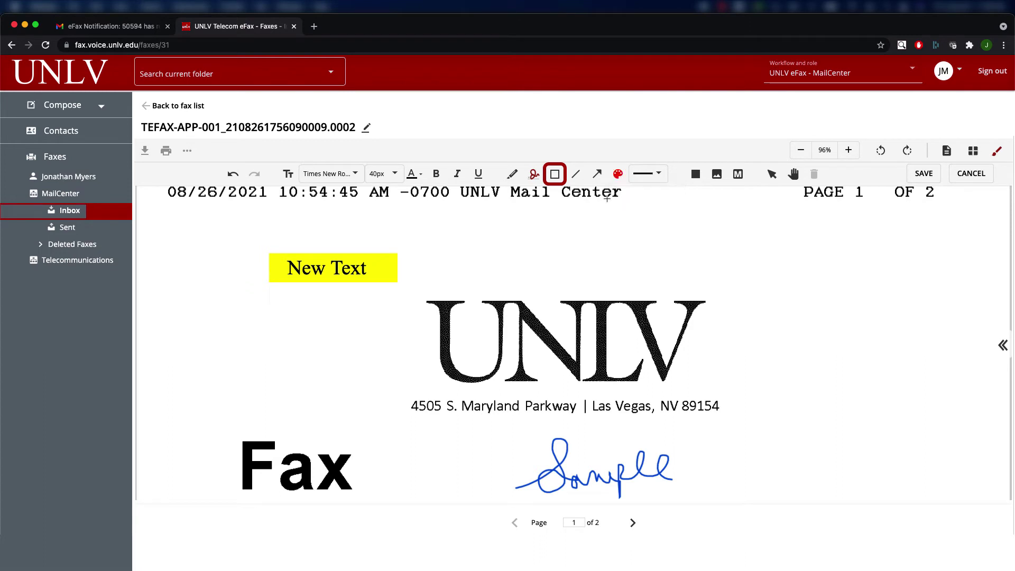
left_click(554, 176)
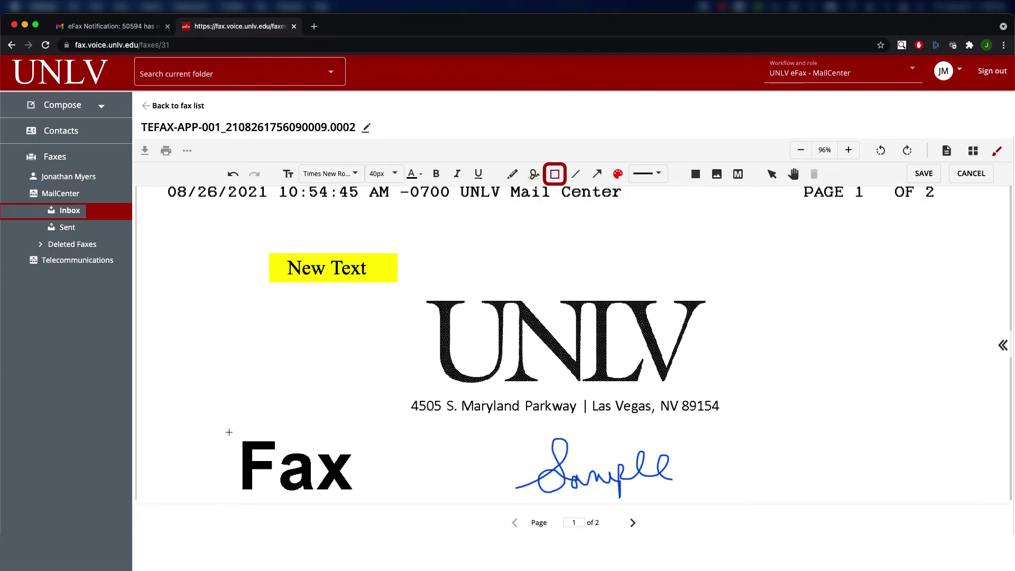
left_click_drag(229, 432, 379, 497)
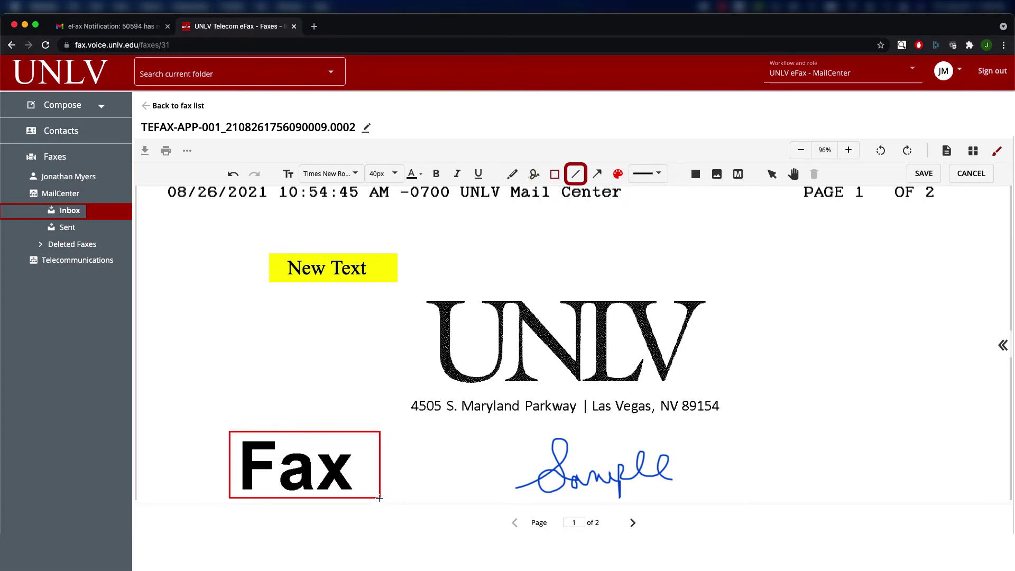
Step: Draw a bright green horizontal line between the UNLV logo and the address beneath it
left_click(616, 183)
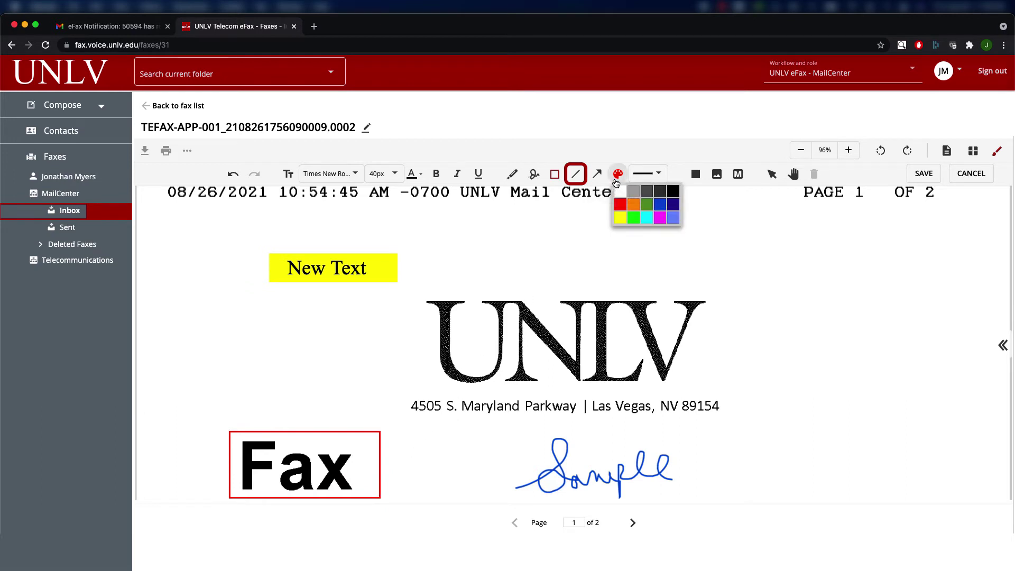
left_click(637, 222)
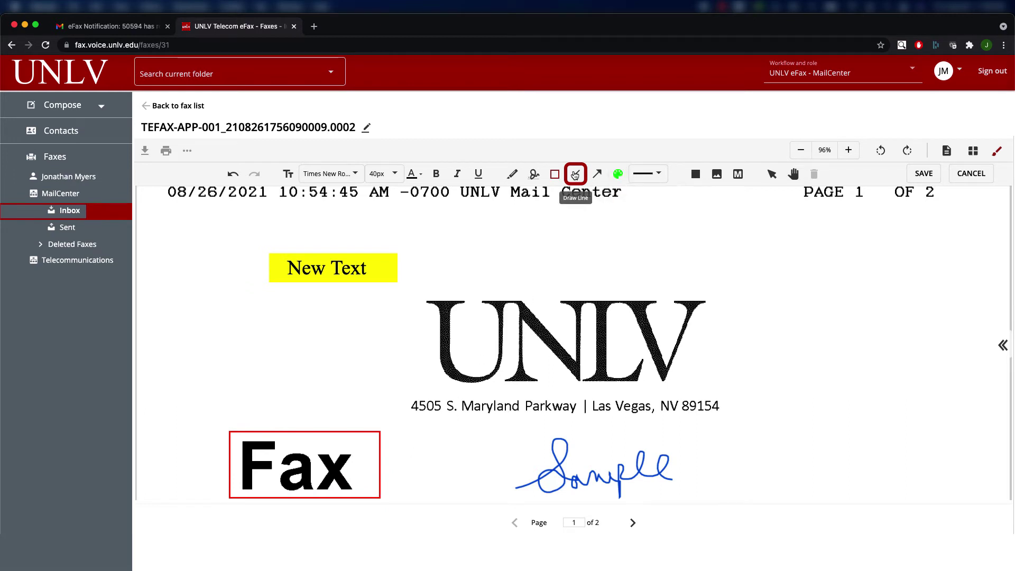
left_click_drag(413, 392, 698, 389)
Step: Draw a red horizontal arrow pointing at the UNLV logo from its left side
left_click(597, 174)
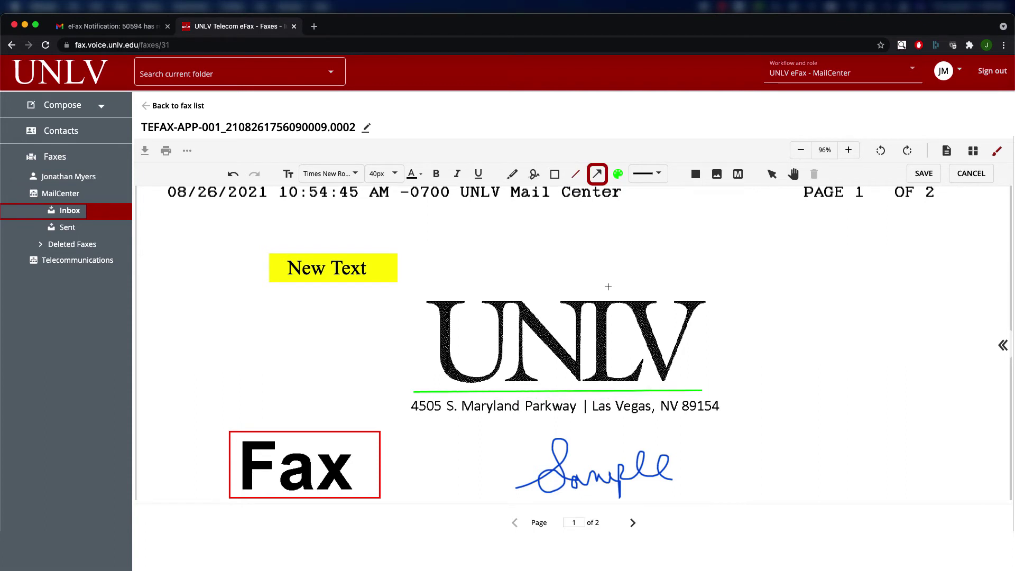
left_click(618, 174)
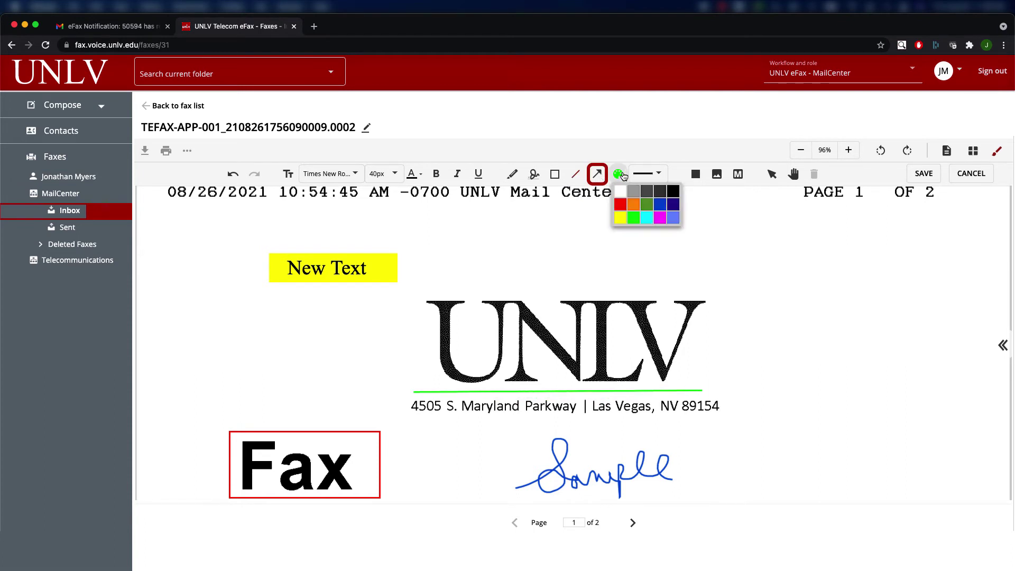
left_click(621, 205)
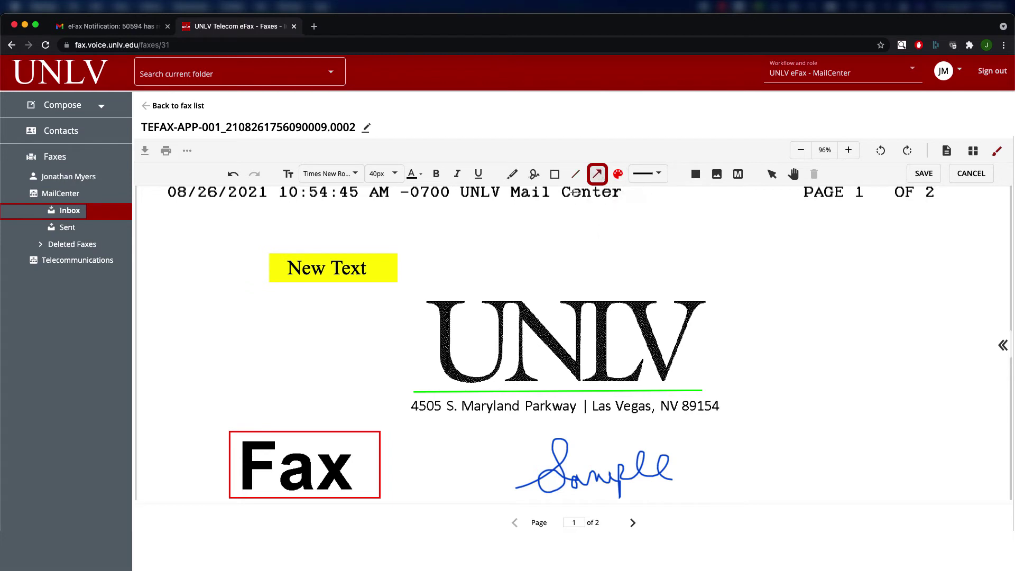
left_click_drag(261, 349, 400, 349)
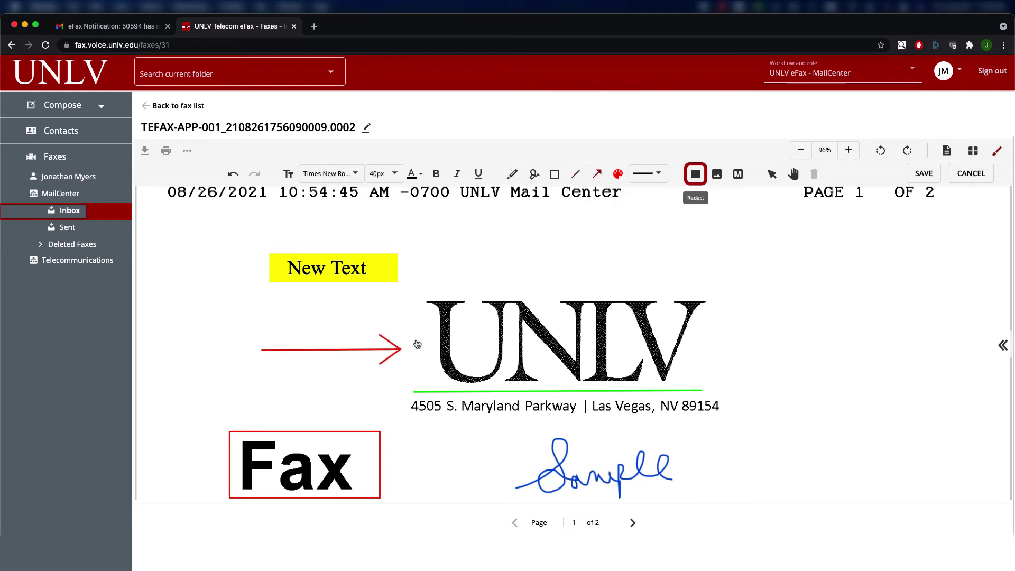
Step: Redact the sender's contact details block on the cover page with a black box
left_click(695, 174)
scroll(687, 257, "down", 5)
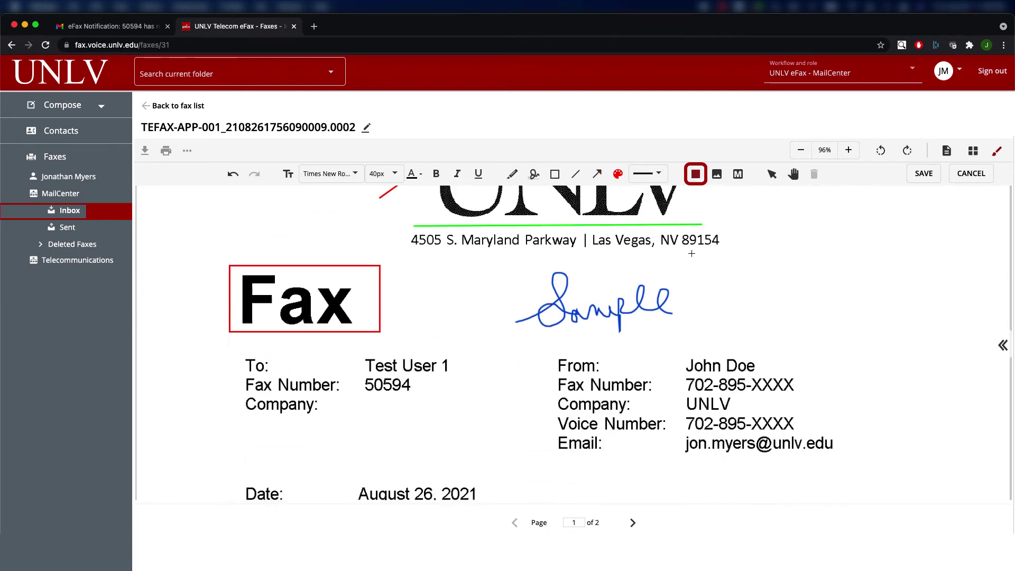
left_click_drag(547, 292, 863, 387)
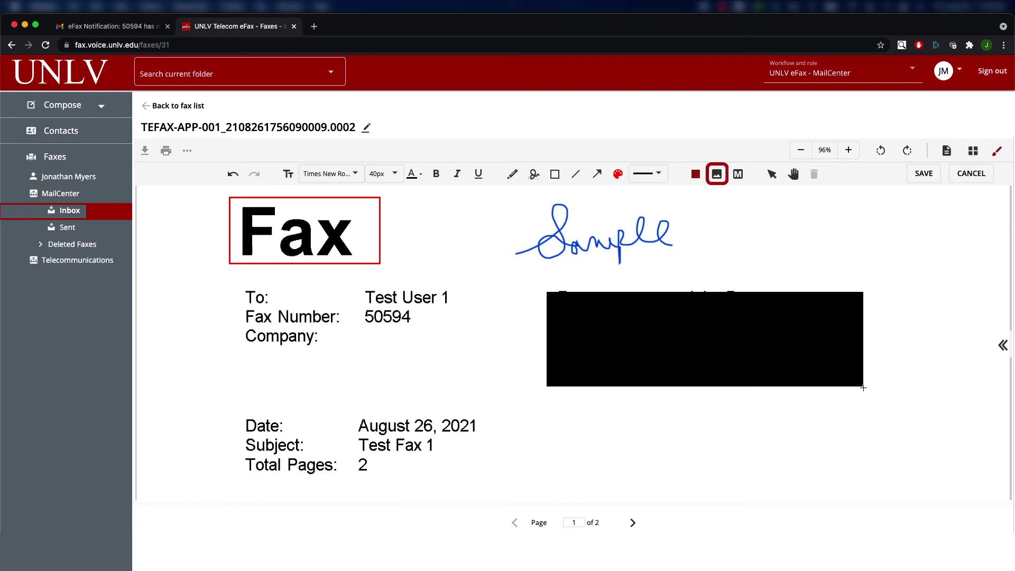
Step: Insert the image signature.png from the Fax Documents folder and place it beside the memo text, below the redacted block
left_click(717, 174)
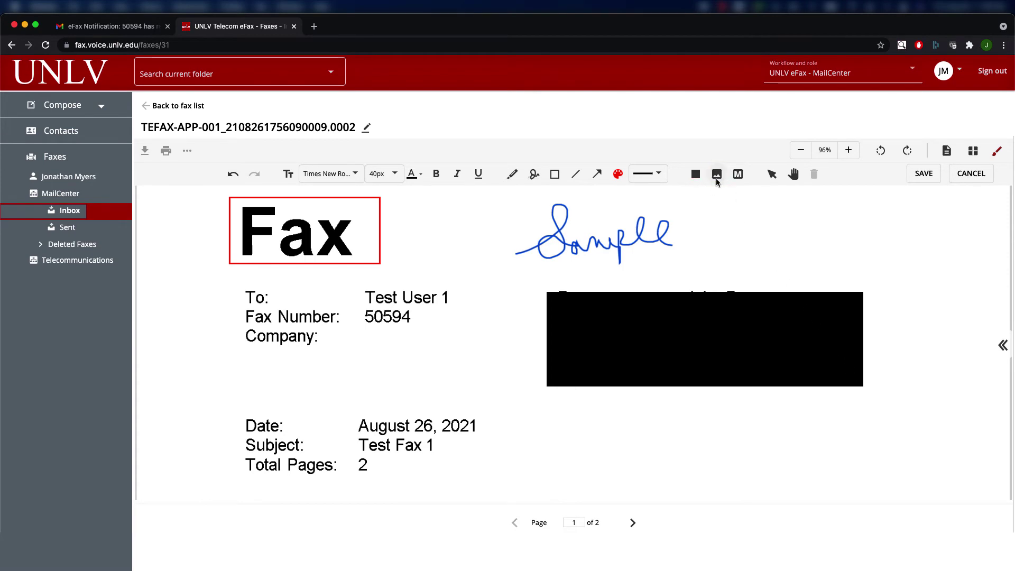
left_click(524, 232)
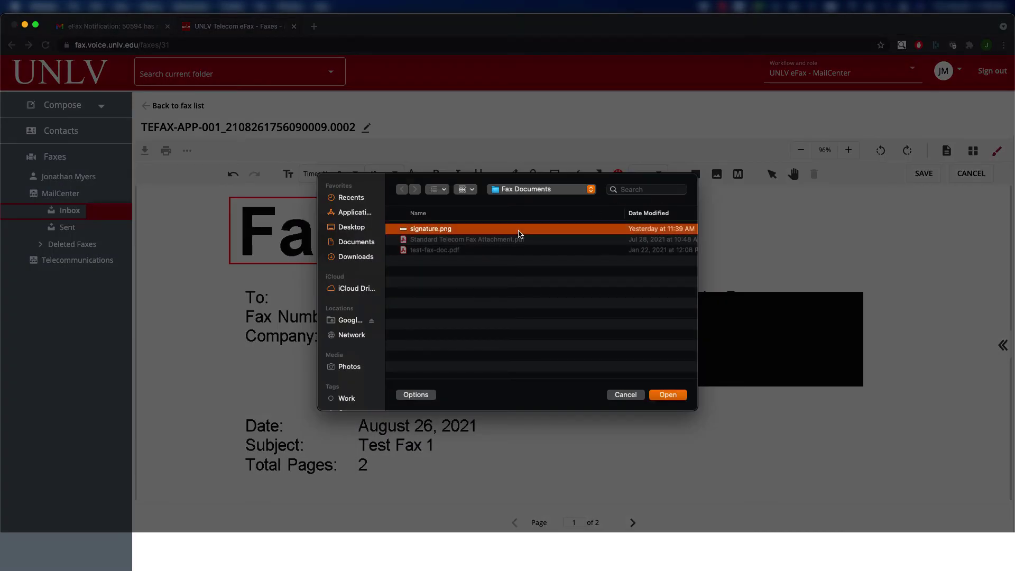
left_click(679, 396)
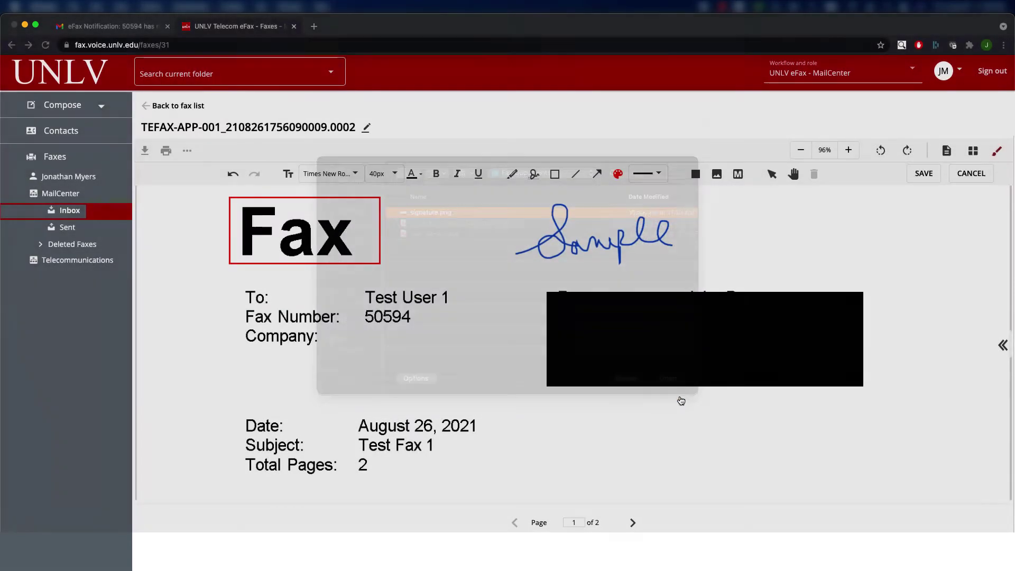
scroll(679, 398, "down", 3)
left_click(544, 415)
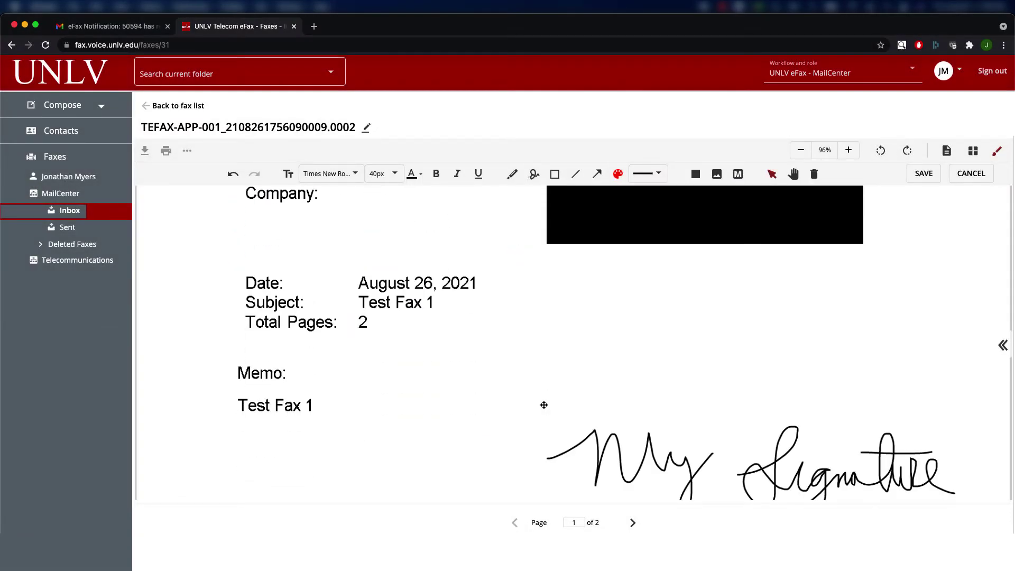
scroll(544, 408, "down", 1)
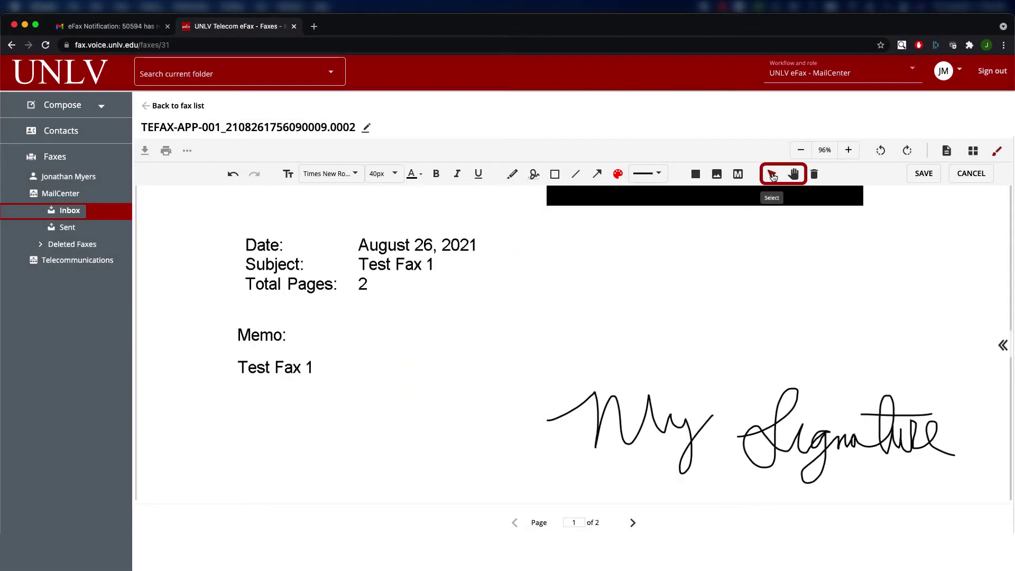
Step: Move the signature image up and to the left so it sits closer to the memo text
left_click(771, 176)
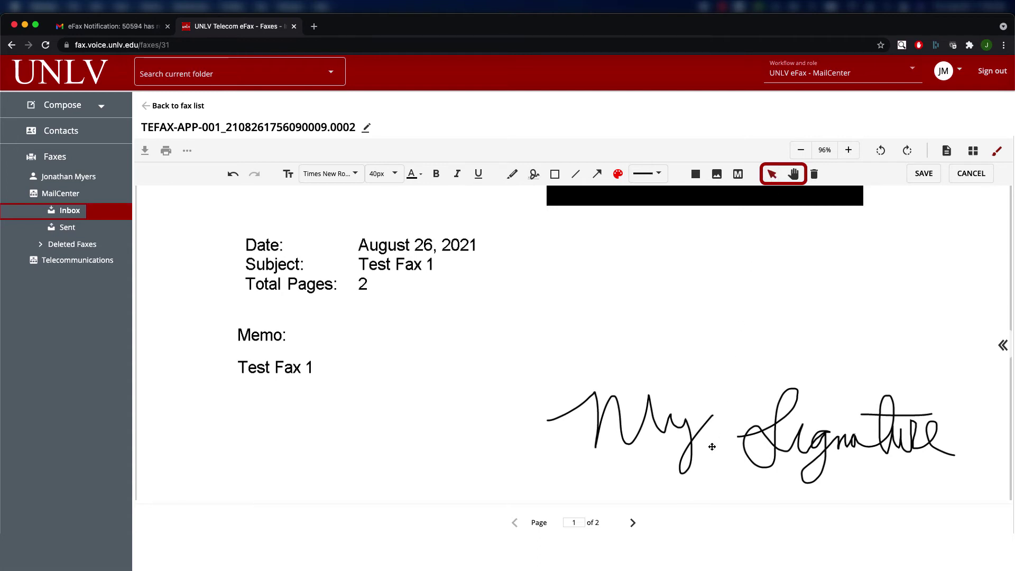
mouse_move(710, 446)
left_mouse_down()
mouse_move(609, 406)
mouse_move(601, 394)
mouse_move(624, 324)
left_mouse_up()
scroll(601, 394, "down", 3)
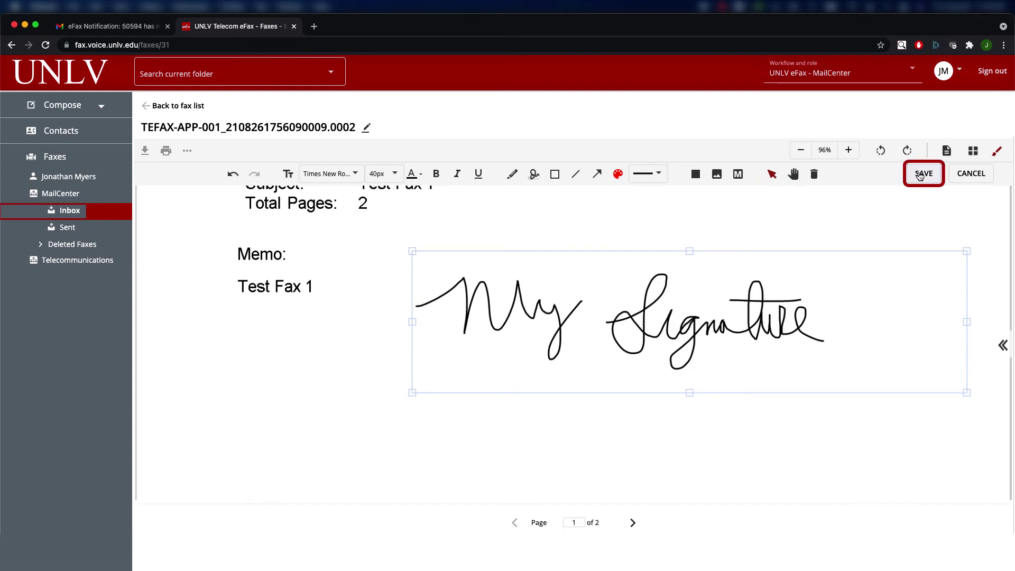
Step: Discard the fax annotations and return to the fax list
left_click(984, 180)
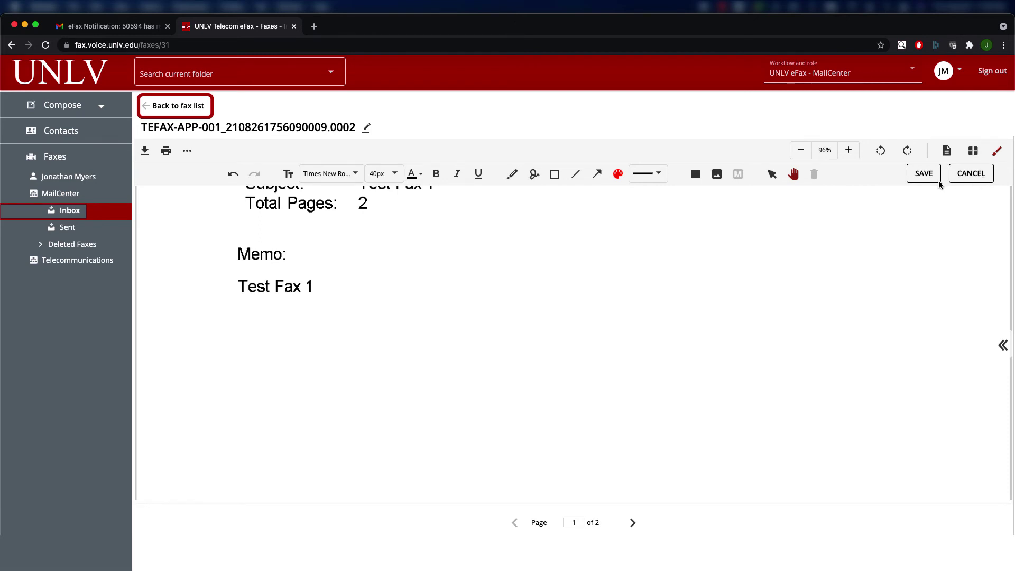
left_click(166, 113)
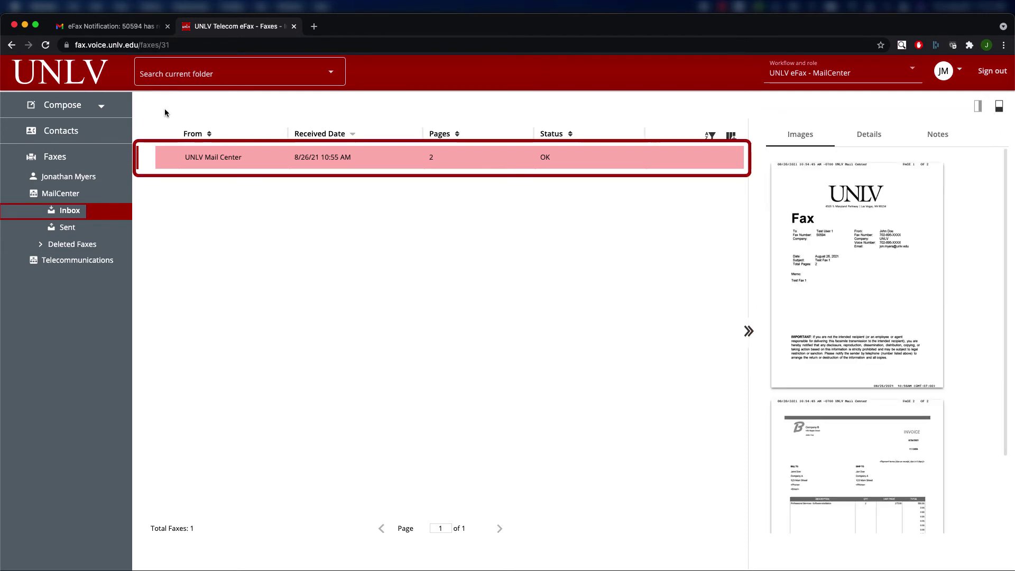
Step: Open the received UNLV Mail Center fax with its editable notes and enter the note "This is a Sample Note"
left_click(321, 161)
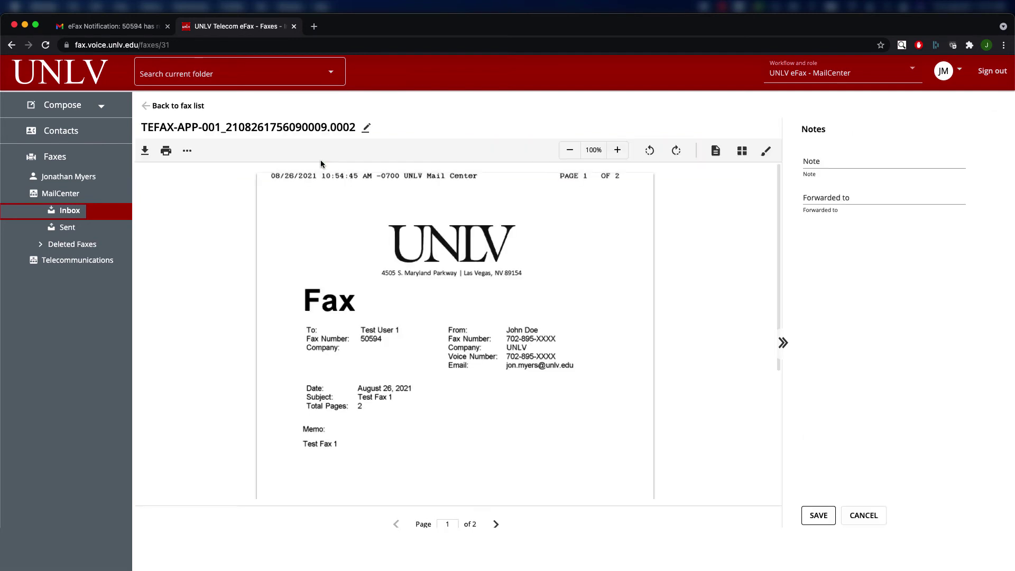
left_click(828, 156)
type("This is a Sample Note")
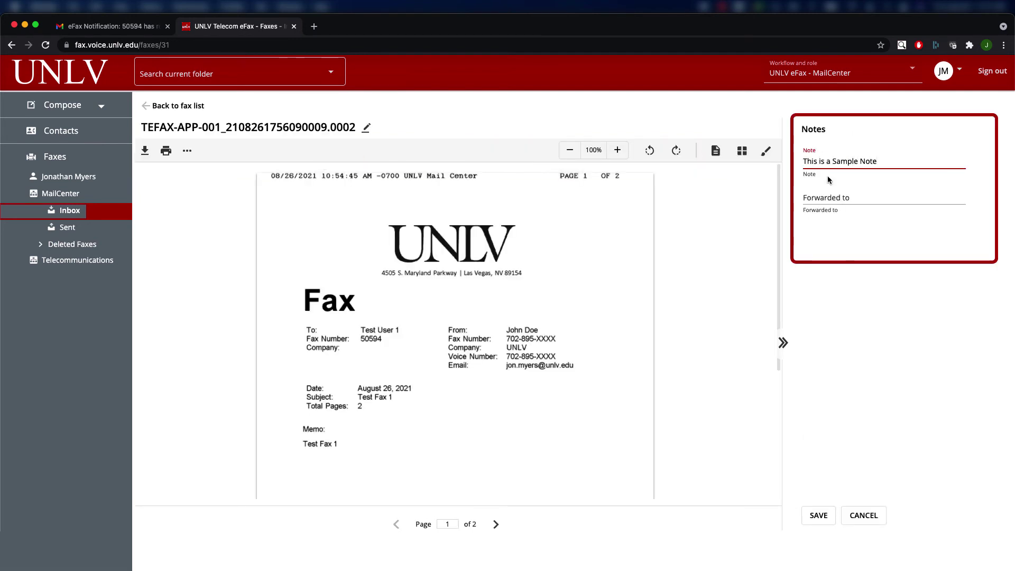
Step: Fill in Forwarded to with "This message was forwarded to" followed by the recipient's phone number, and save the notes
left_click(828, 198)
type("This message was forwarded to ")
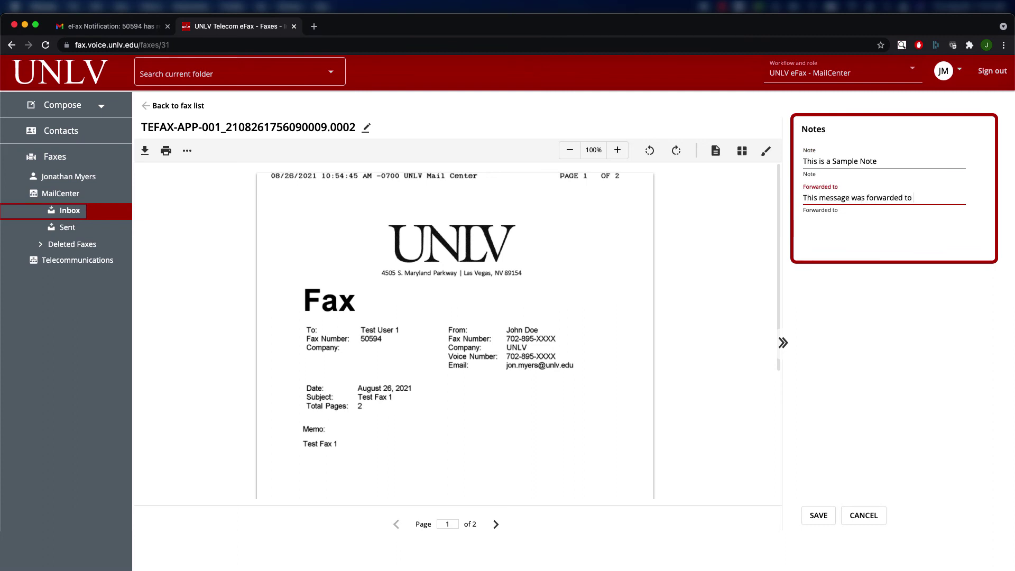
type("5551234")
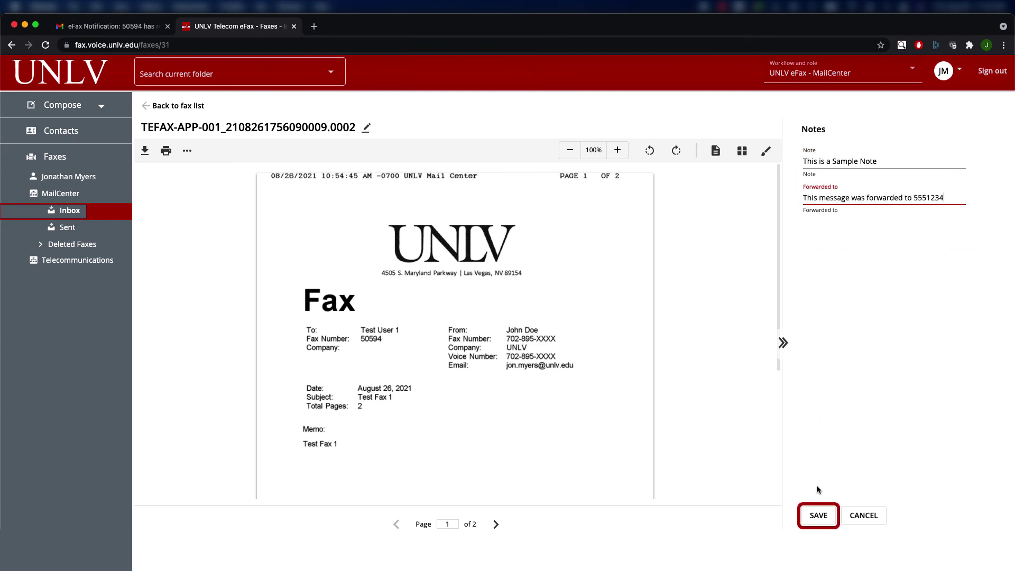
left_click(815, 522)
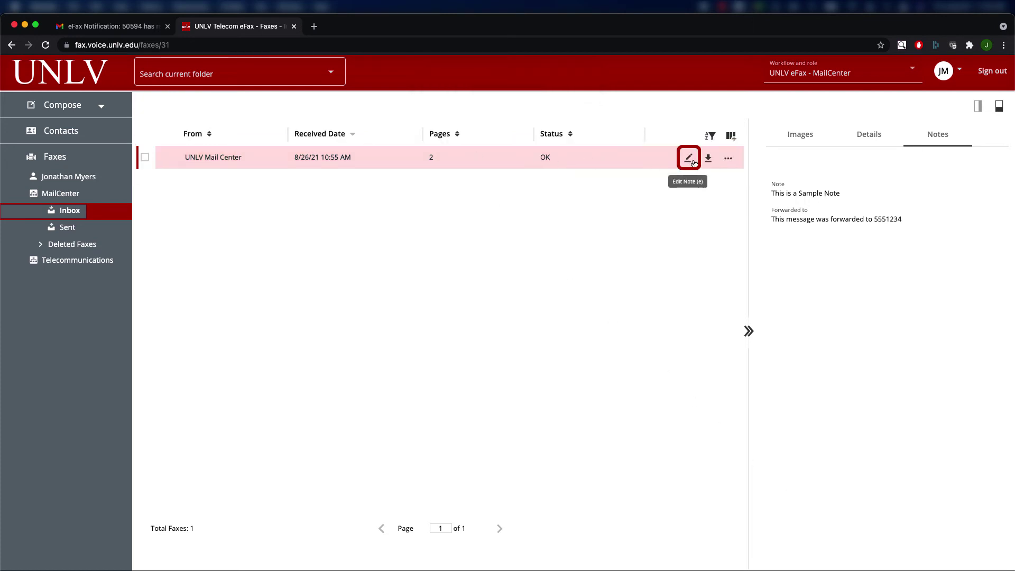
left_click(730, 160)
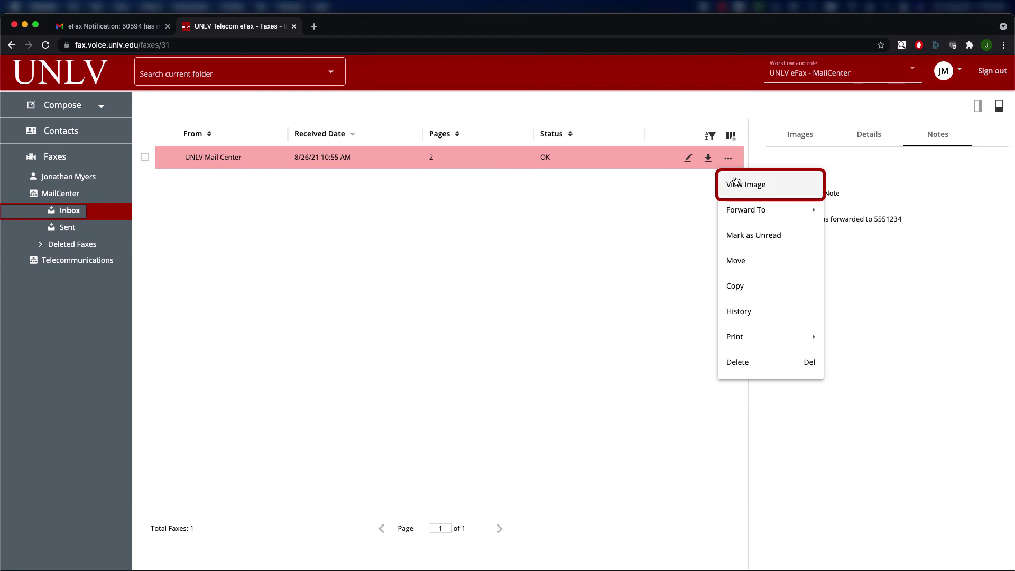
mouse_move(736, 211)
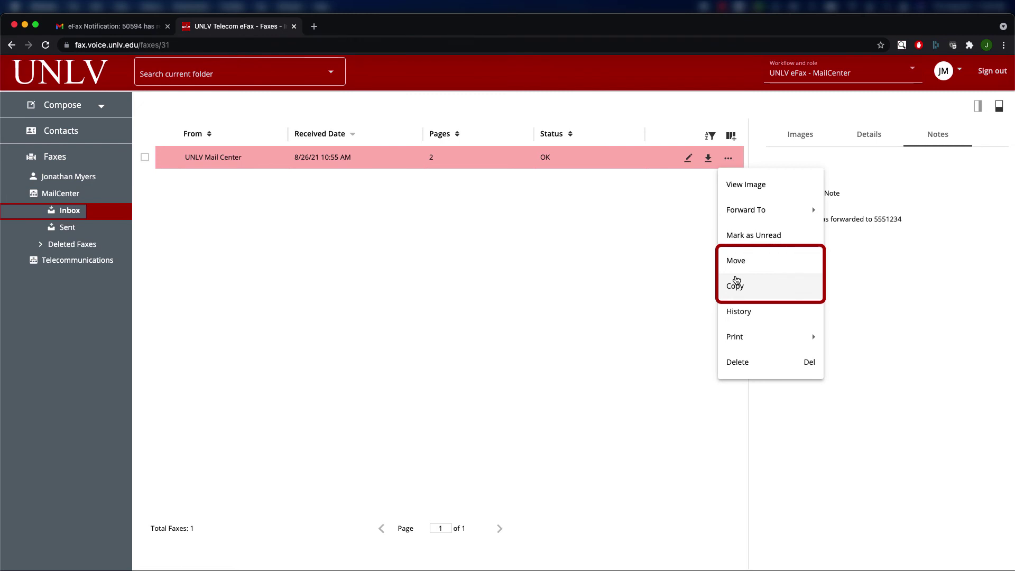
mouse_move(732, 340)
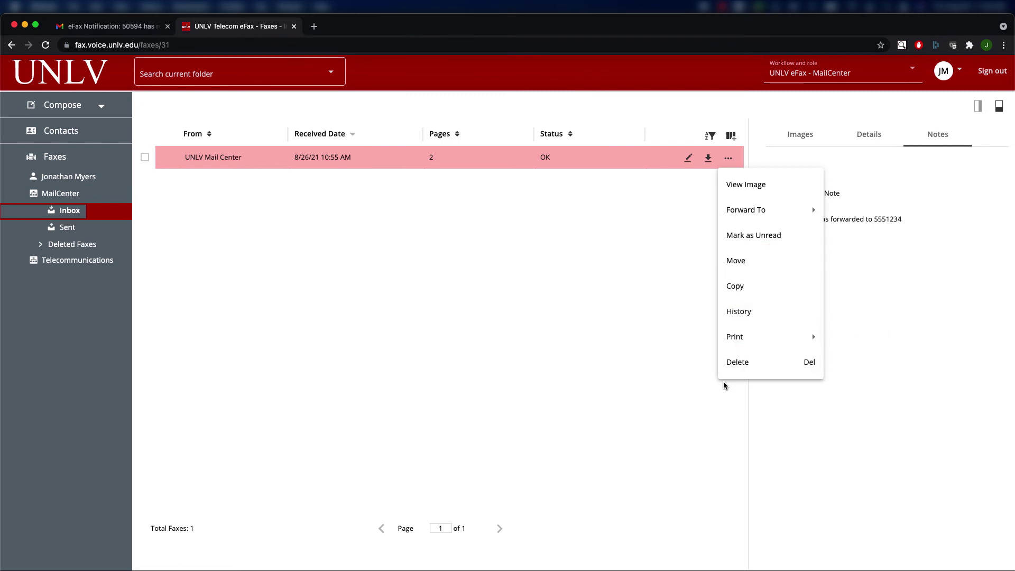
left_click(717, 412)
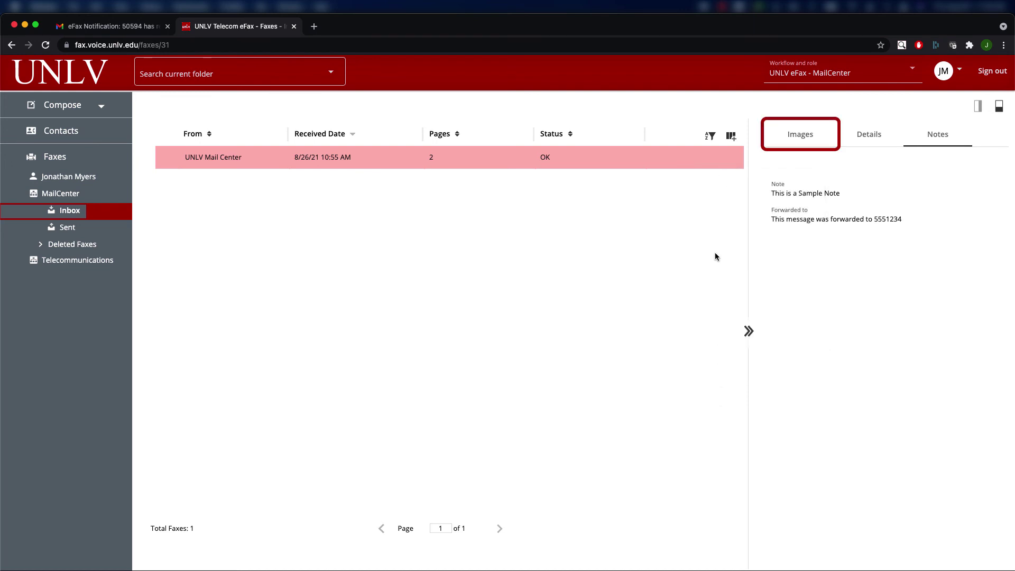
Step: Review the selected fax's page images, its transmission details and its notes in the preview
left_click(803, 136)
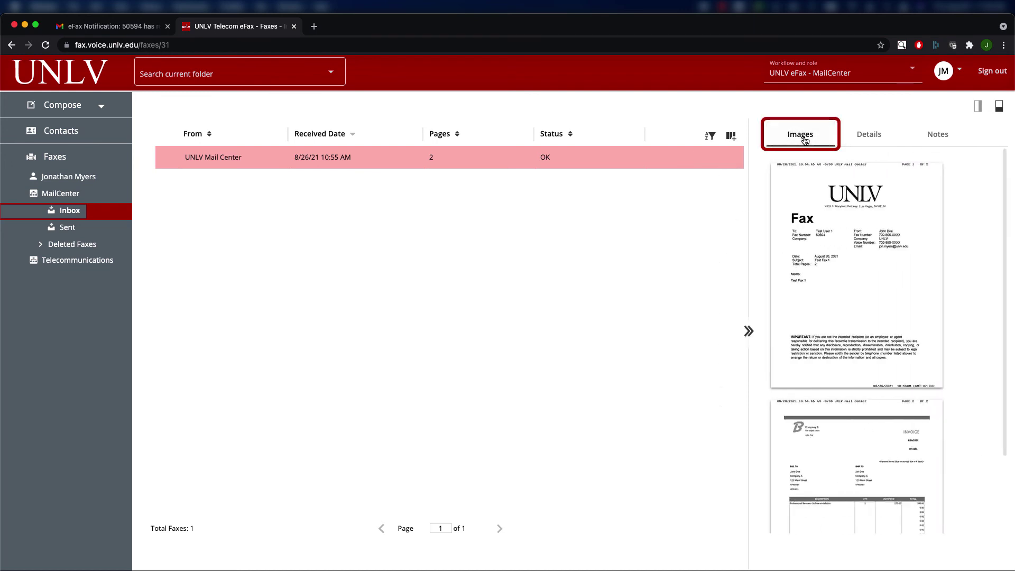
mouse_move(836, 280)
scroll(836, 280, "down", 2)
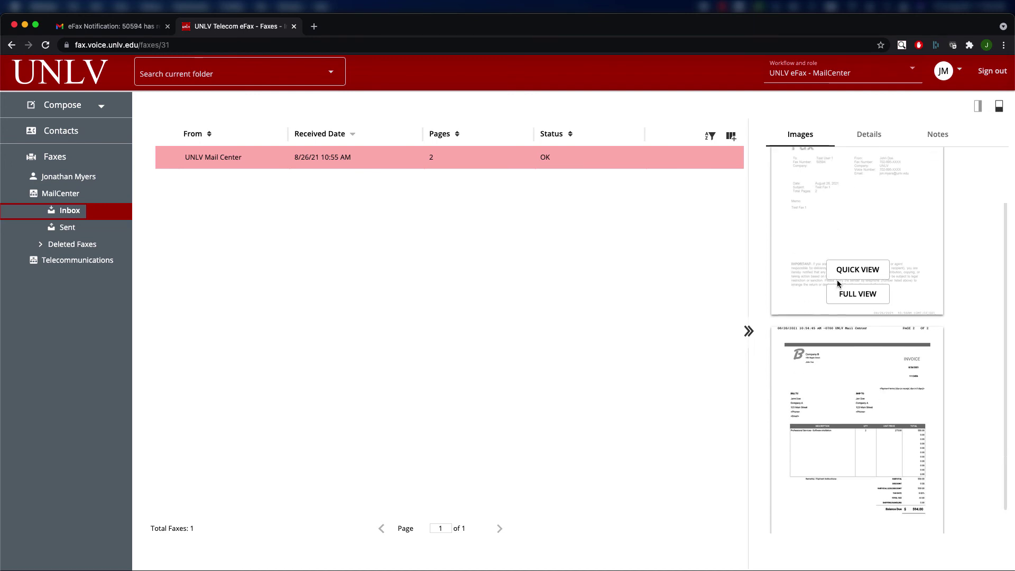
scroll(838, 284, "up", 2)
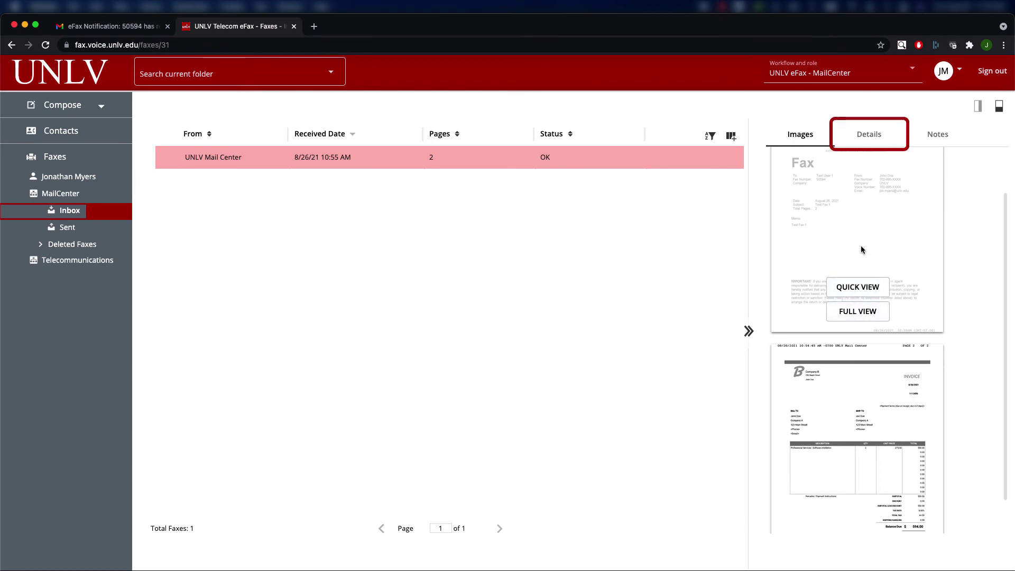
left_click(875, 138)
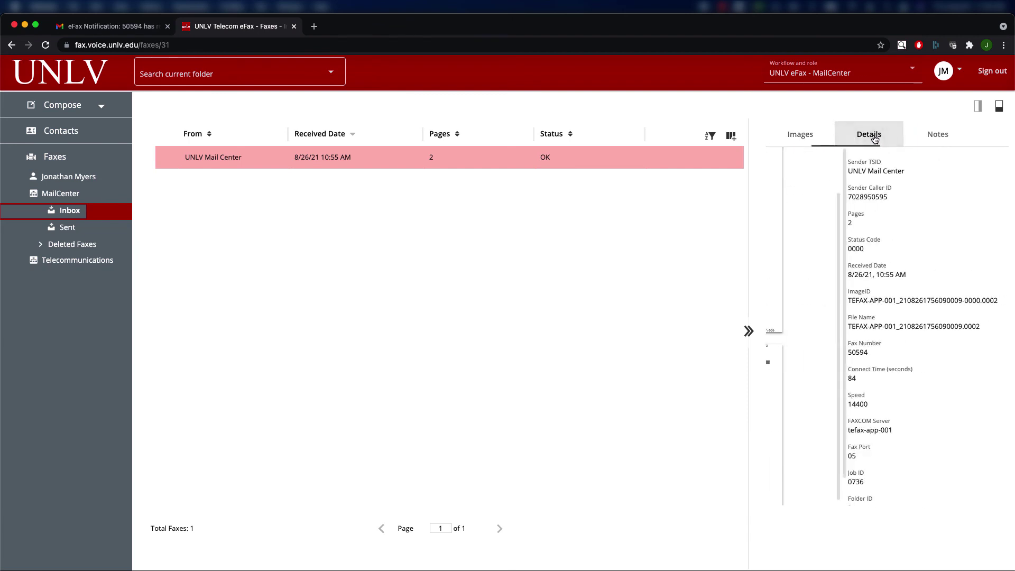
left_click(928, 141)
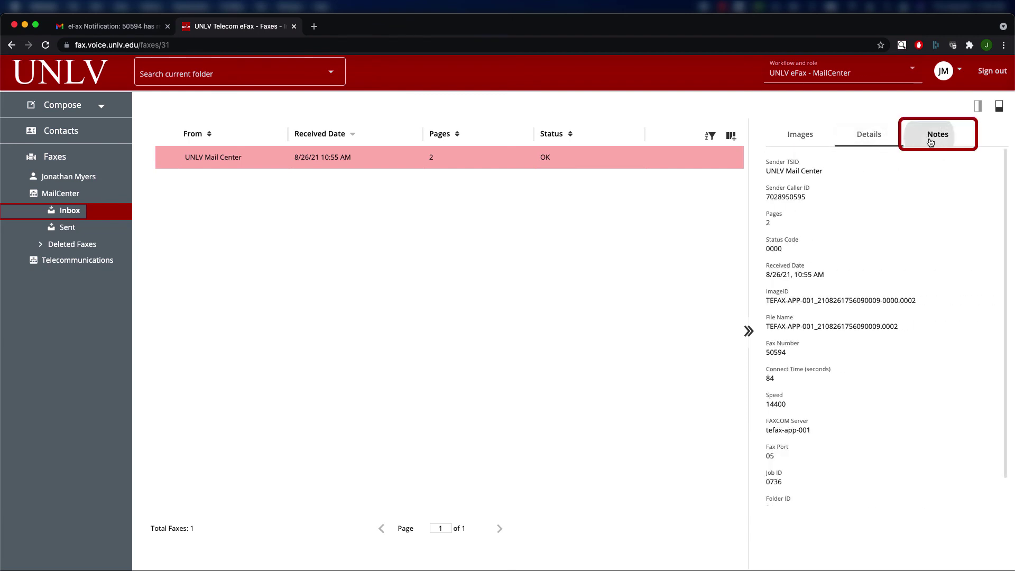